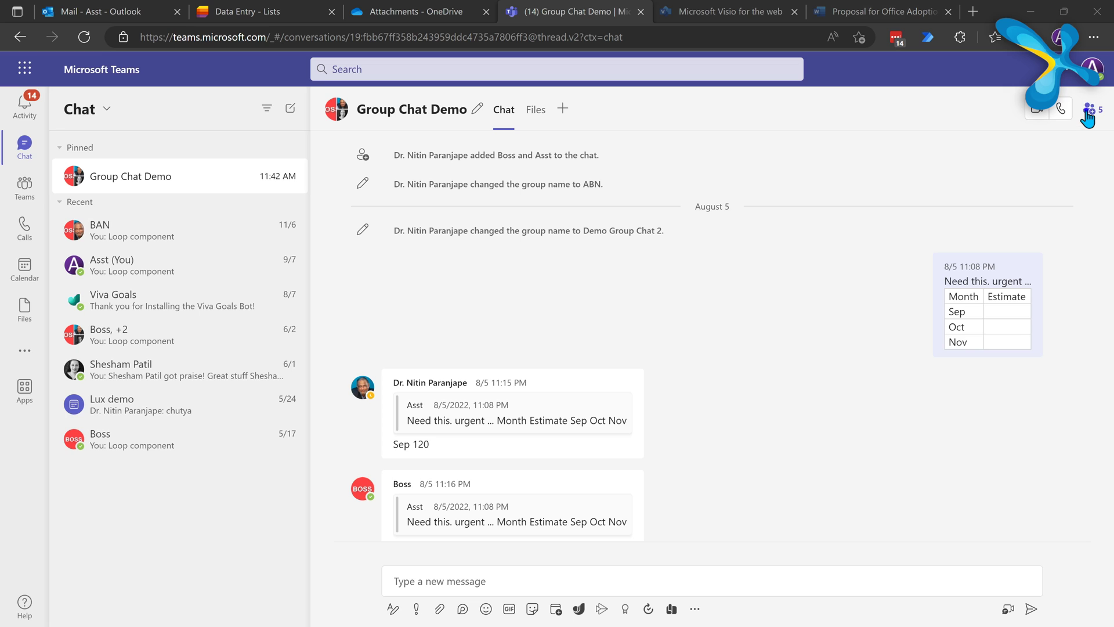
# Step: View the participants of the group chat and close the list
pyautogui.click(1088, 110)
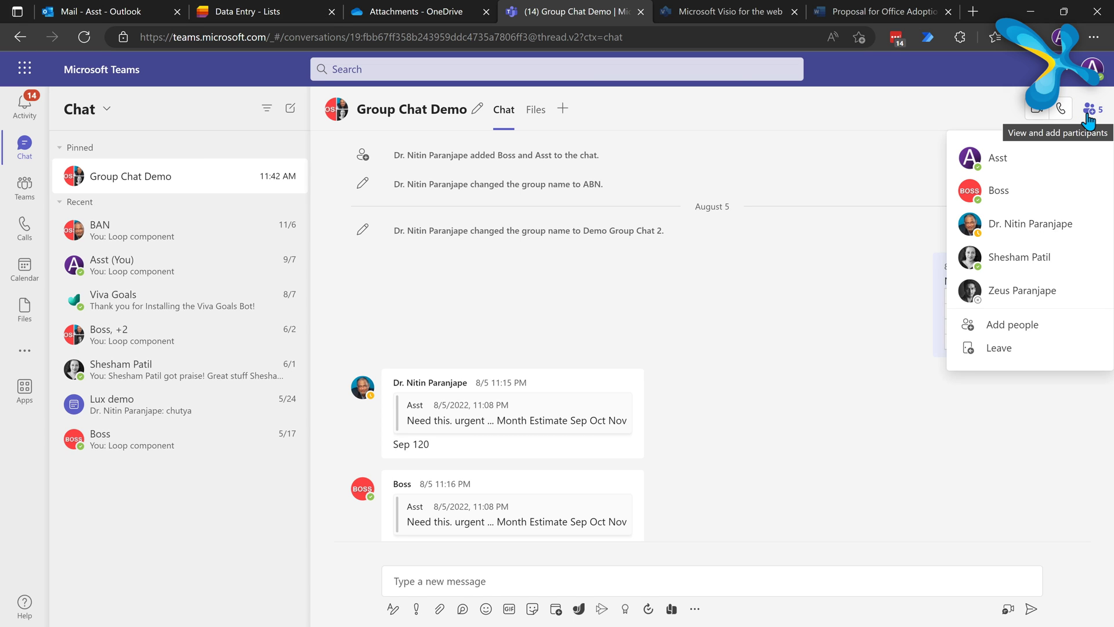
pyautogui.click(863, 487)
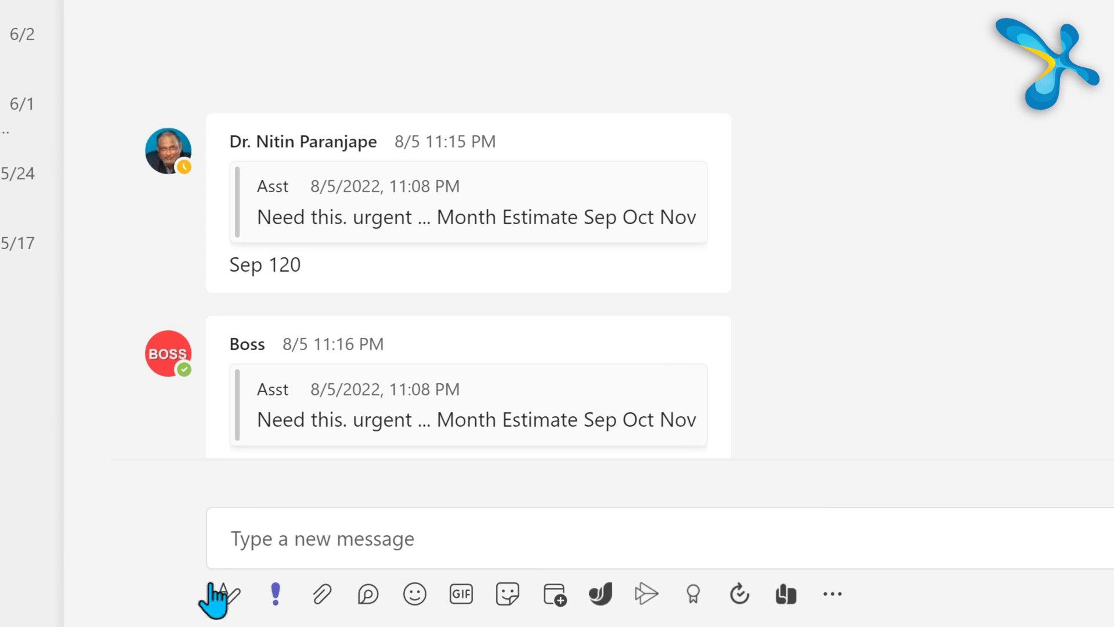
# Step: Open the table option in the expanded message editor and view the Month and Estimate table sent earlier in the chat
pyautogui.click(219, 592)
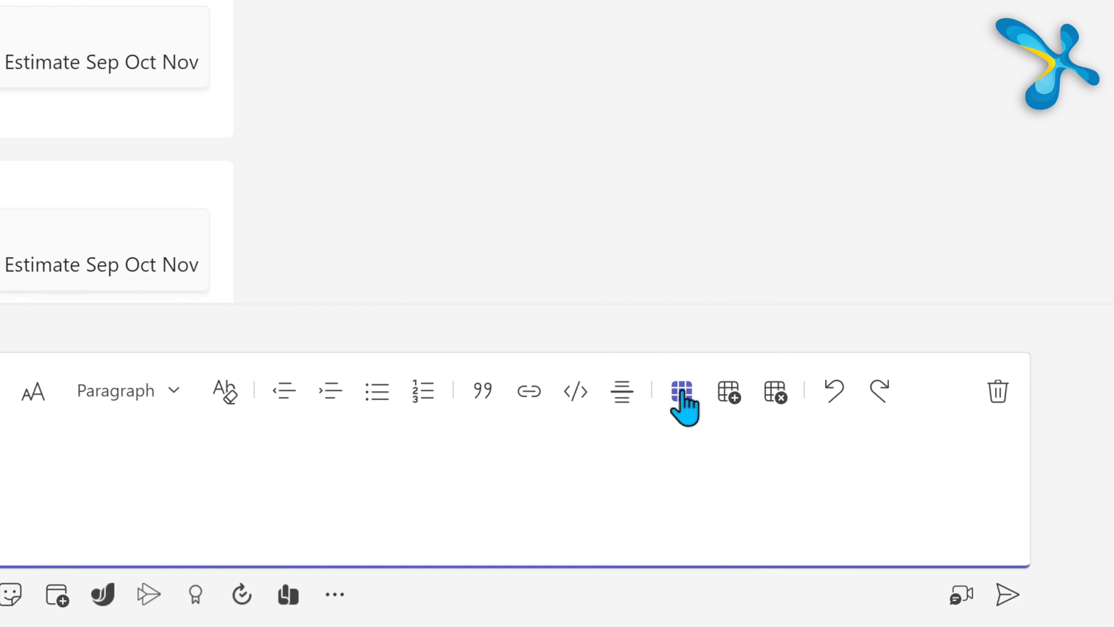
pyautogui.click(681, 402)
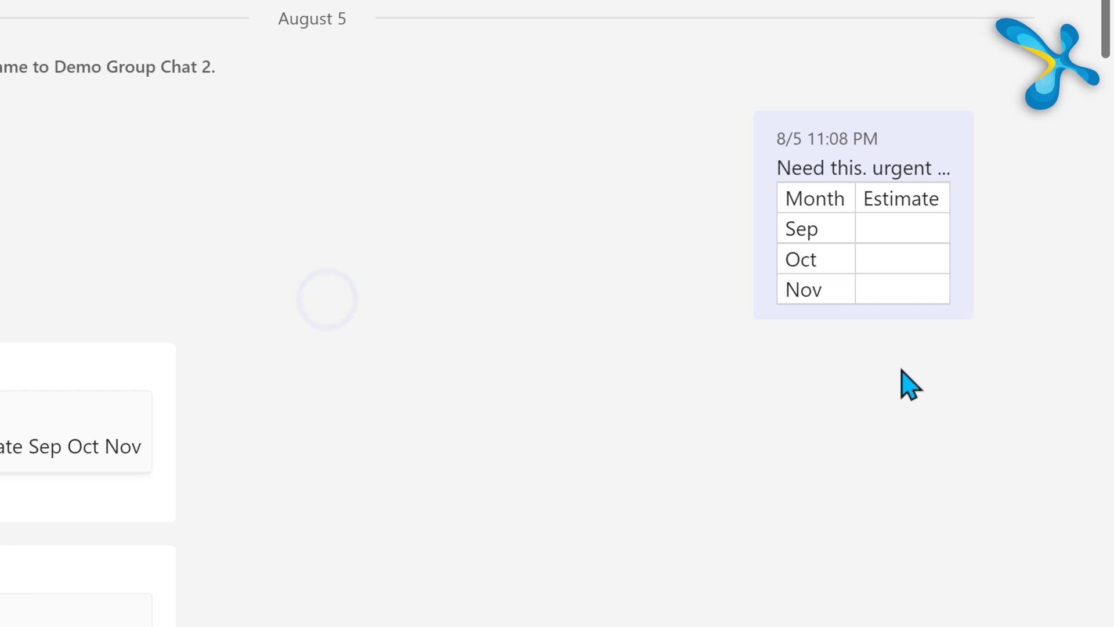
pyautogui.moveTo(905, 286)
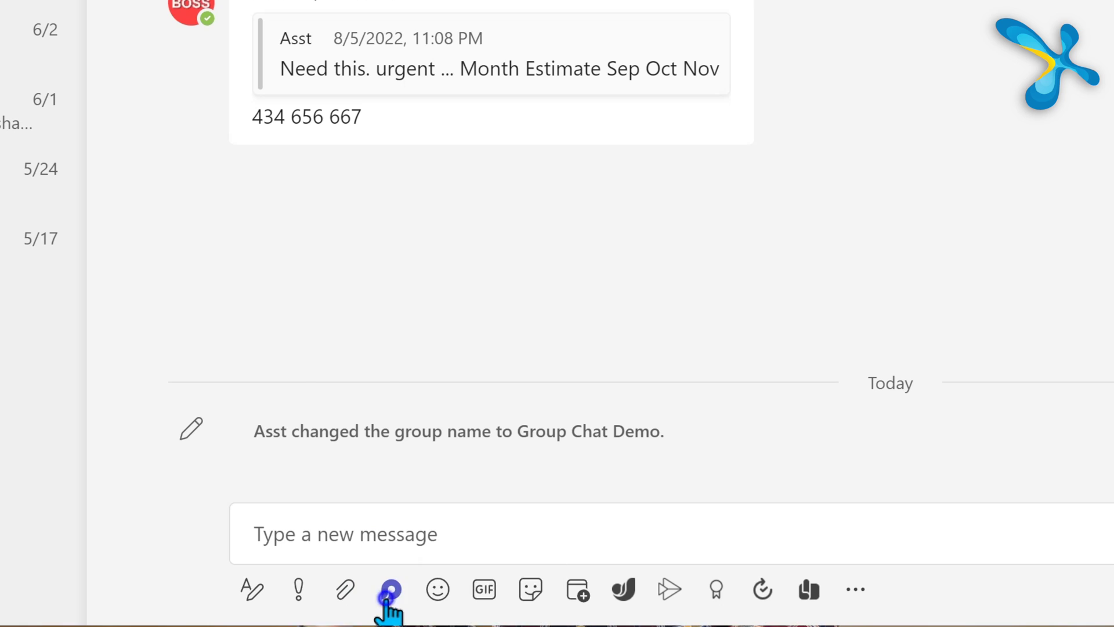
# Step: Draft a Loop table with two columns and four rows, headed Month and Amount, and title it Pipeline
pyautogui.click(390, 590)
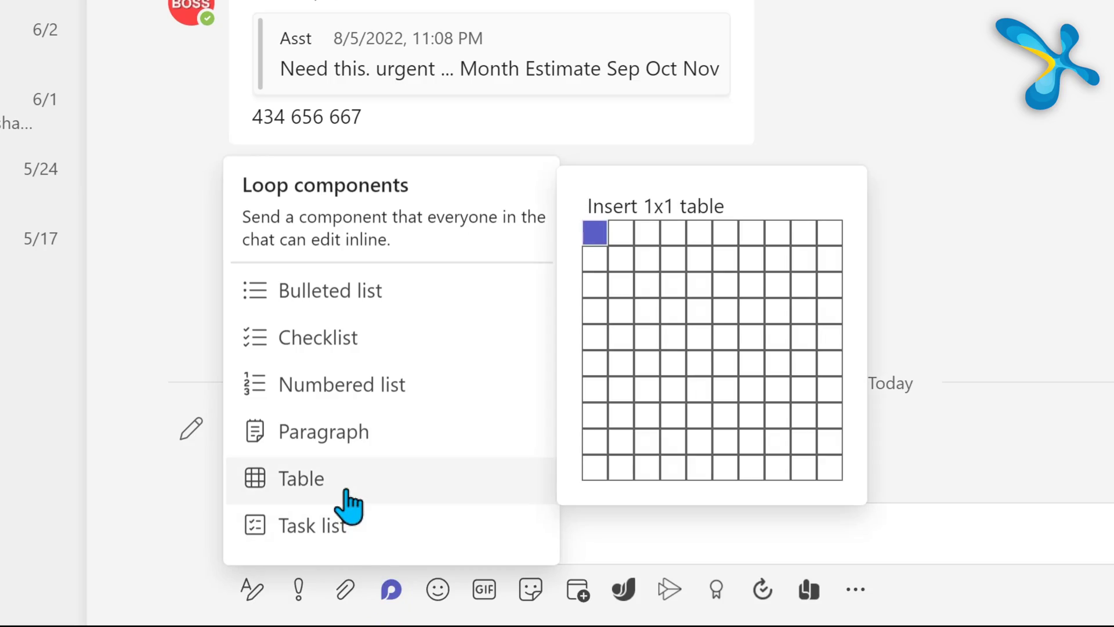
pyautogui.click(608, 296)
pyautogui.write('Month')
pyautogui.press('Tab')
pyautogui.write('A')
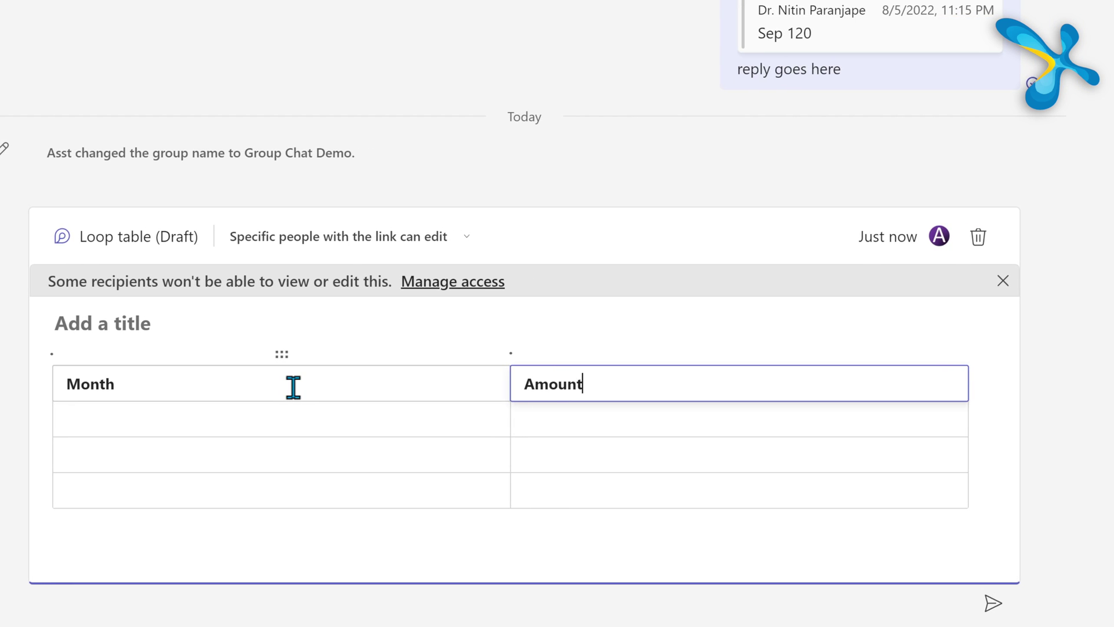
pyautogui.click(152, 331)
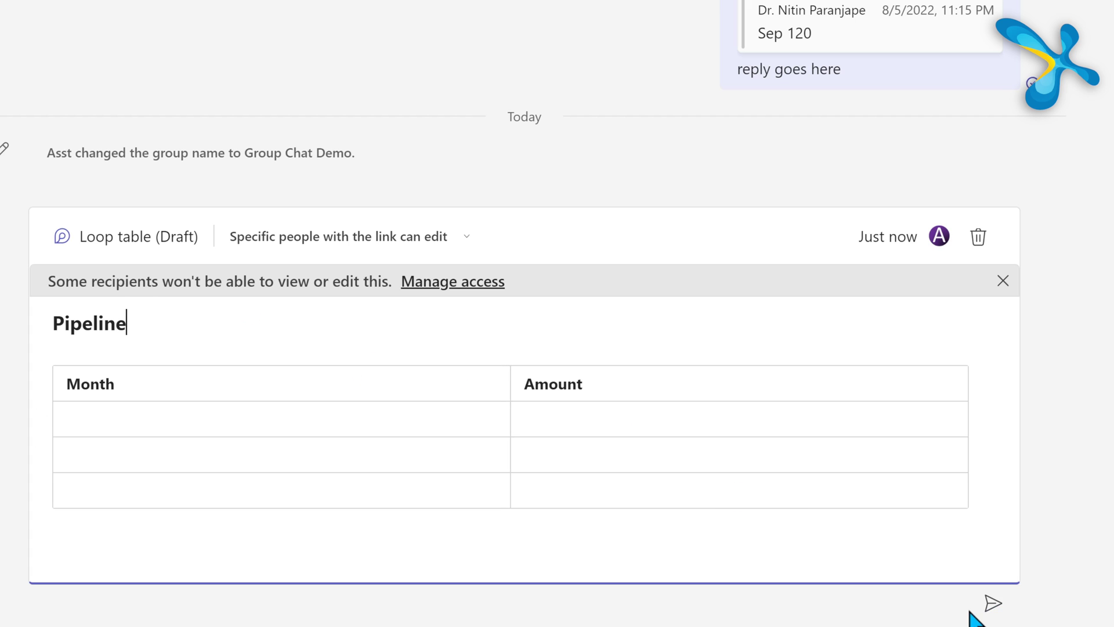
# Step: Set the Loop table's link so people currently in this chat can edit, and send the component
pyautogui.click(464, 269)
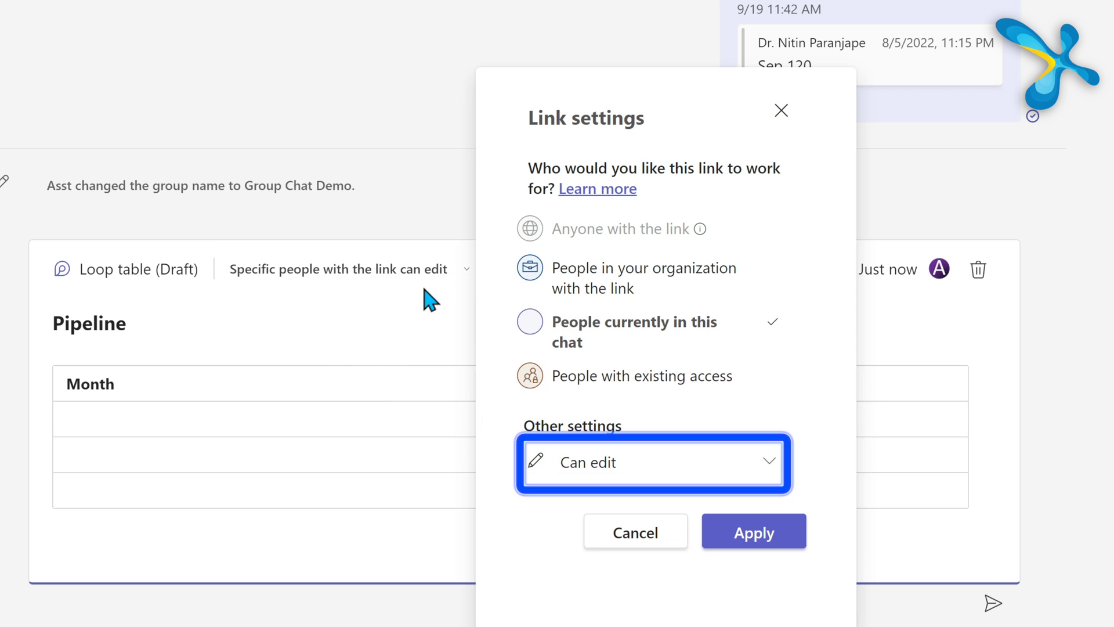
pyautogui.click(675, 461)
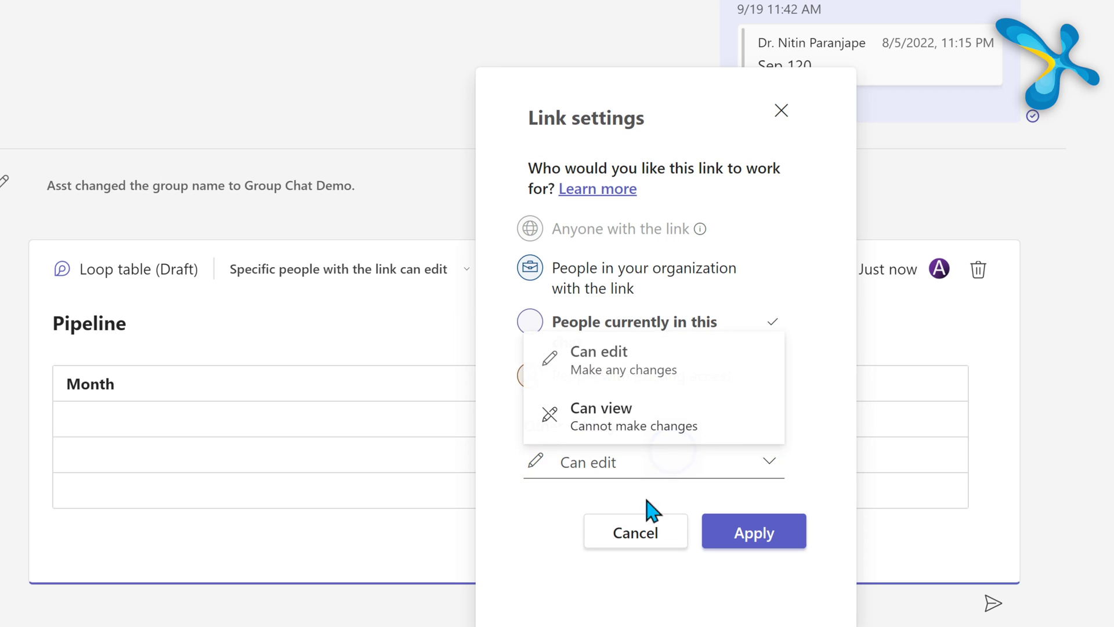
pyautogui.click(615, 360)
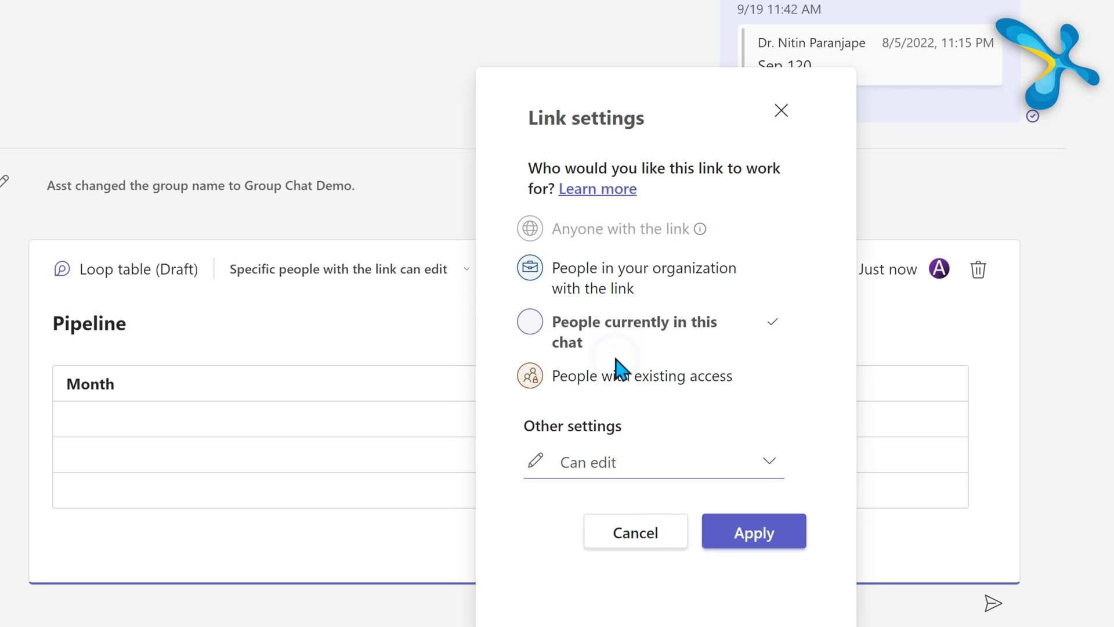
pyautogui.click(763, 531)
pyautogui.click(760, 532)
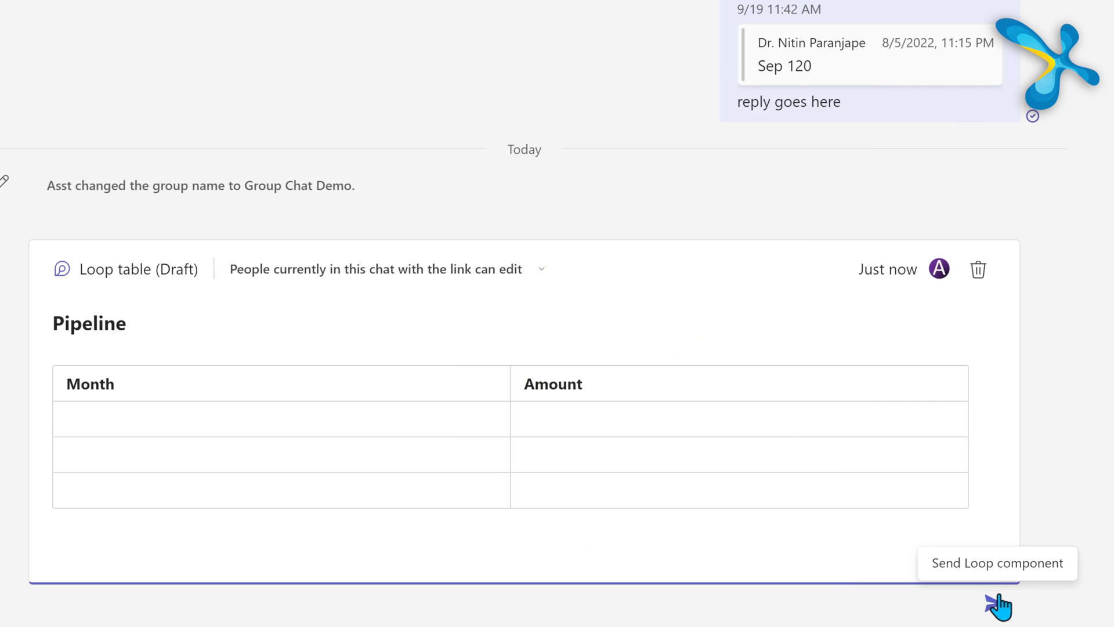
pyautogui.click(994, 602)
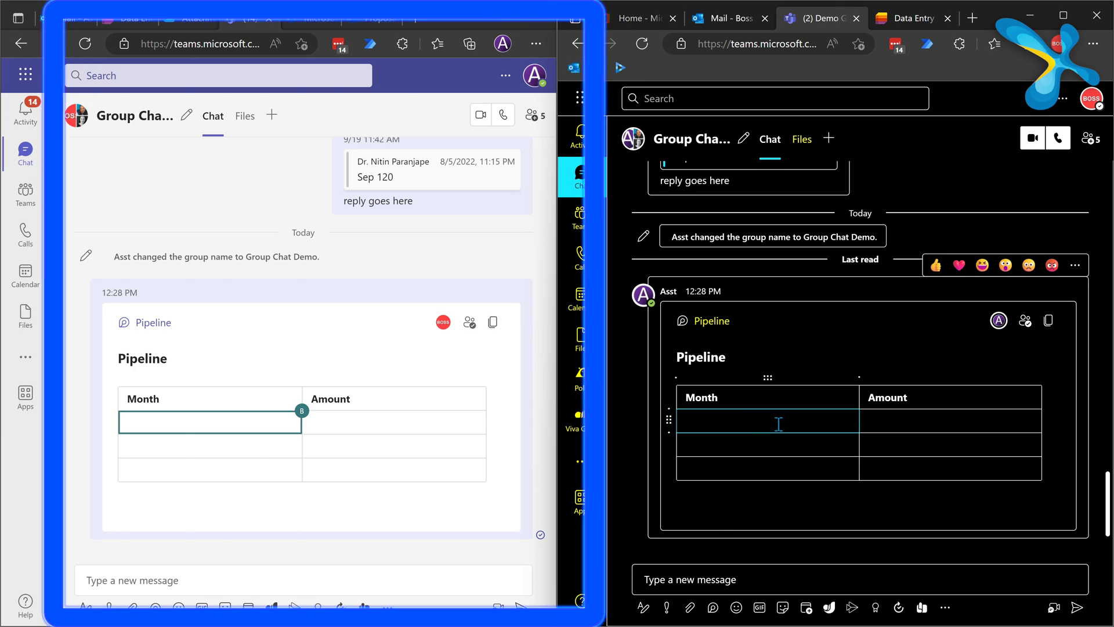
# Step: Fill the sent Pipeline table's first row with Jan and 434, and enter Feb as the second month
pyautogui.write('Jan')
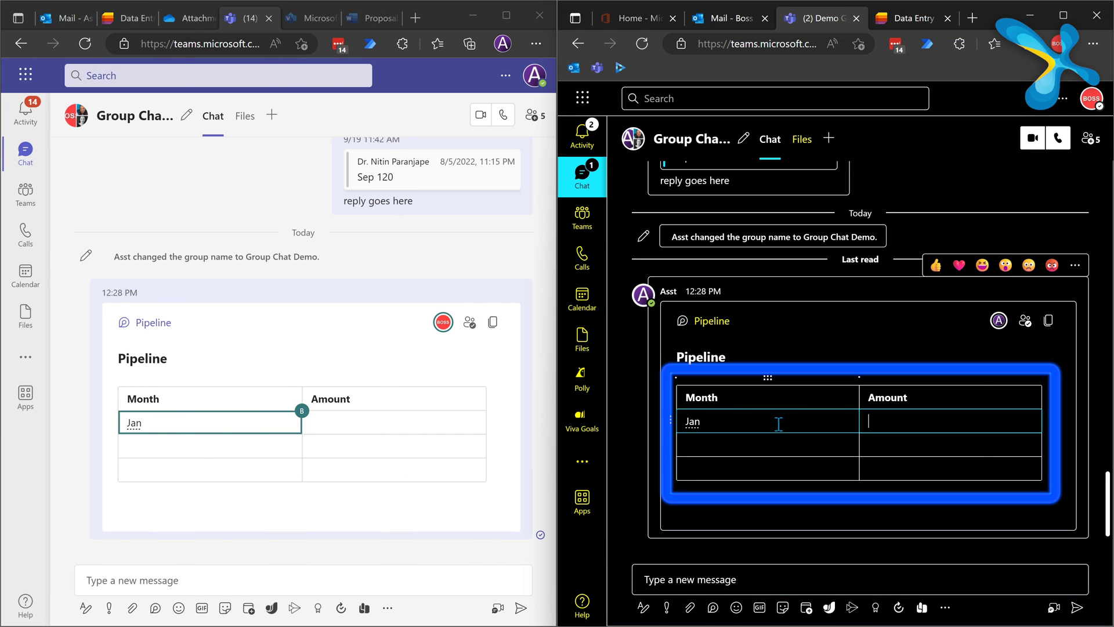
pyautogui.press('Tab')
pyautogui.write('434')
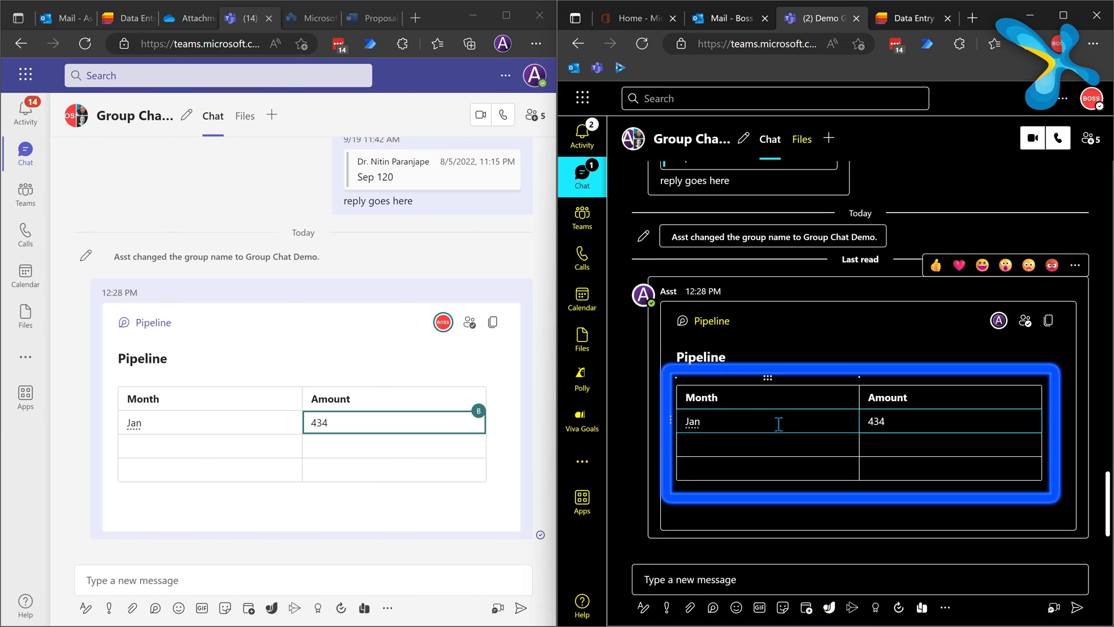
pyautogui.click(178, 448)
pyautogui.write('Feb')
pyautogui.press('Tab')
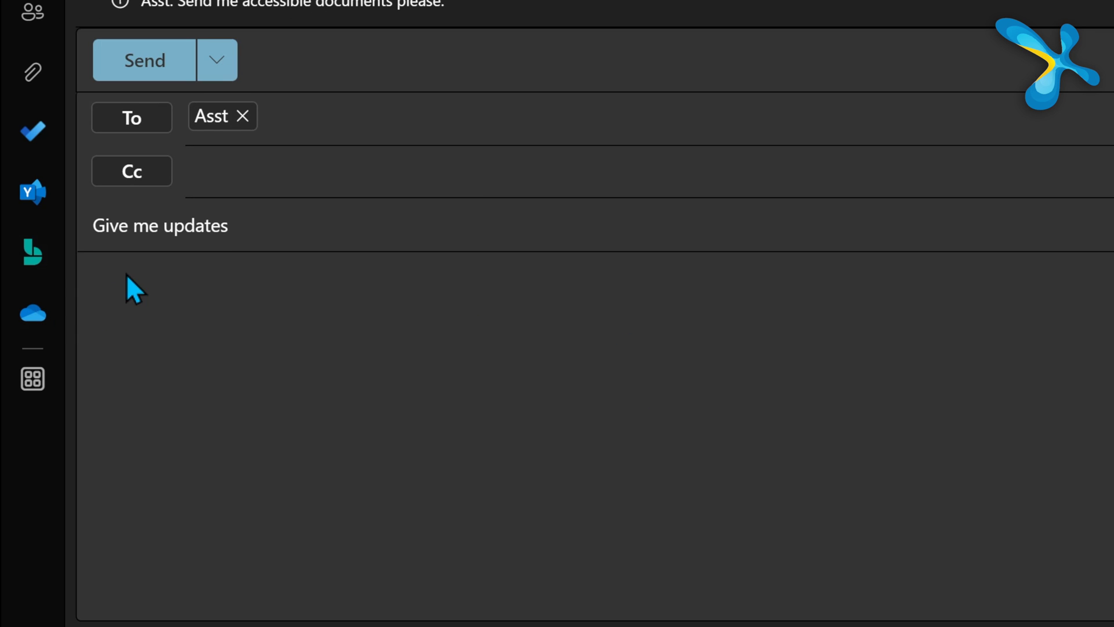
# Step: Insert a Q&A Loop component into the email with "Total target achieved", "How many new customers this month?" and "How is the next quarter pipeline?"
pyautogui.click(117, 281)
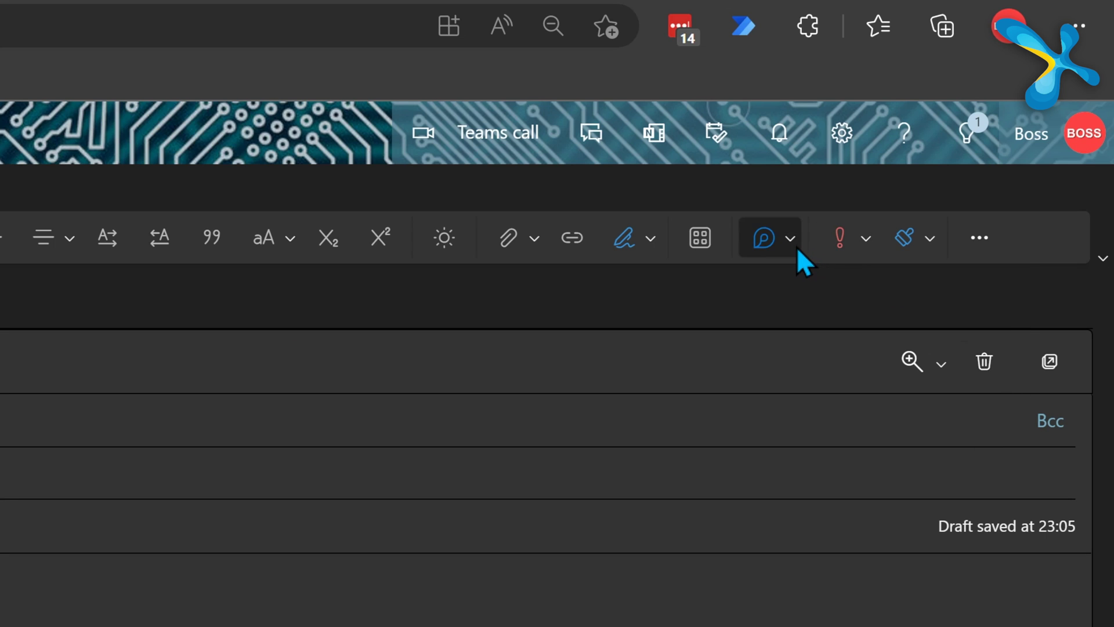
pyautogui.click(796, 246)
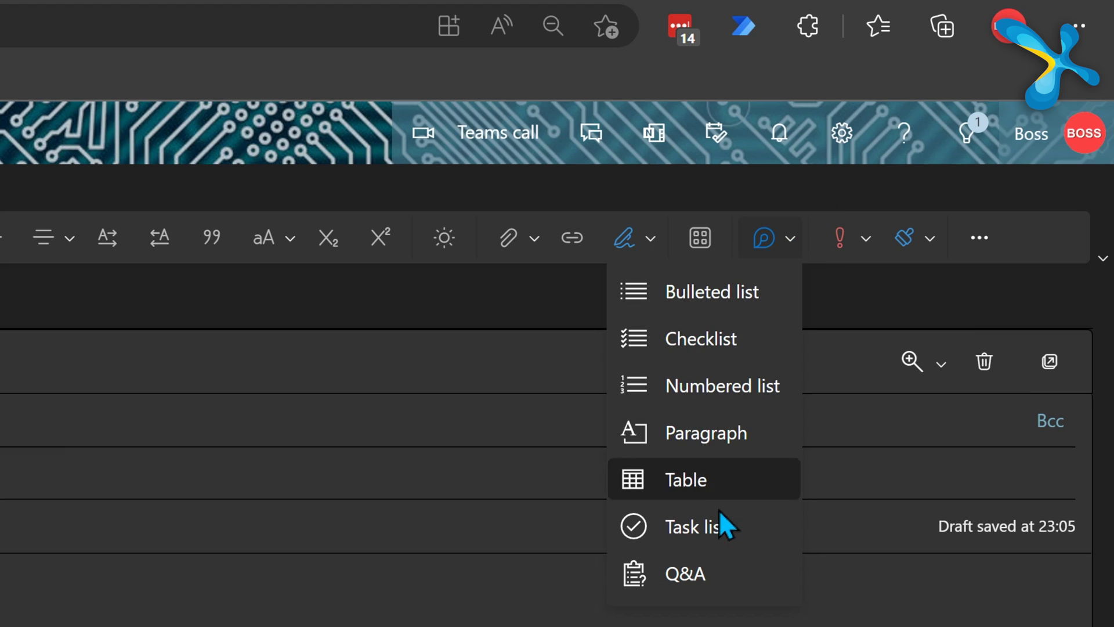
pyautogui.click(695, 586)
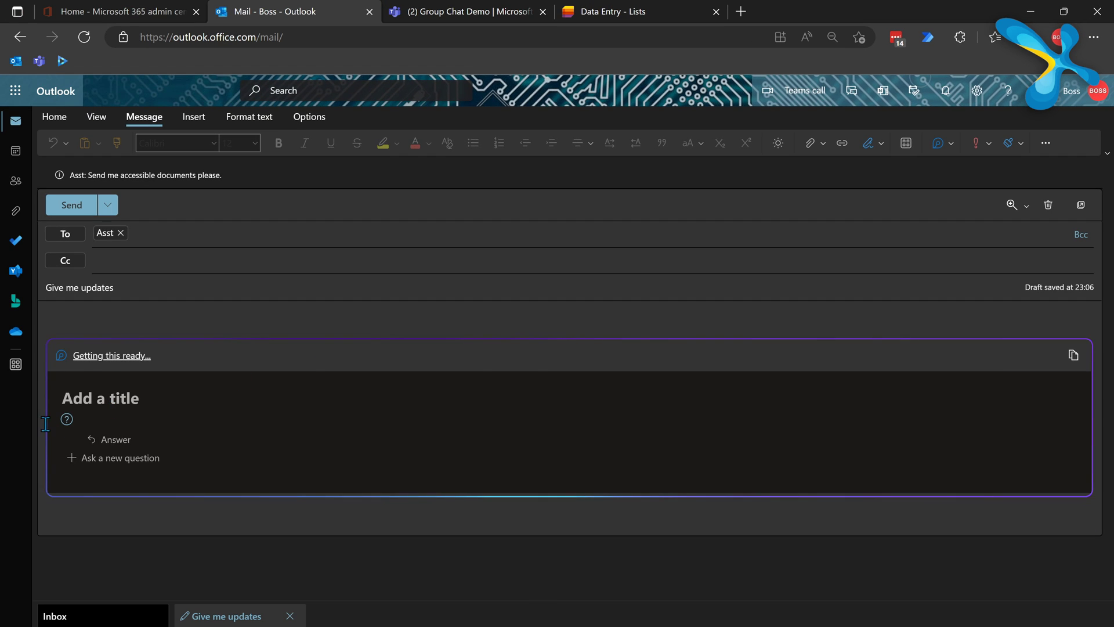
pyautogui.write('Total target achieved')
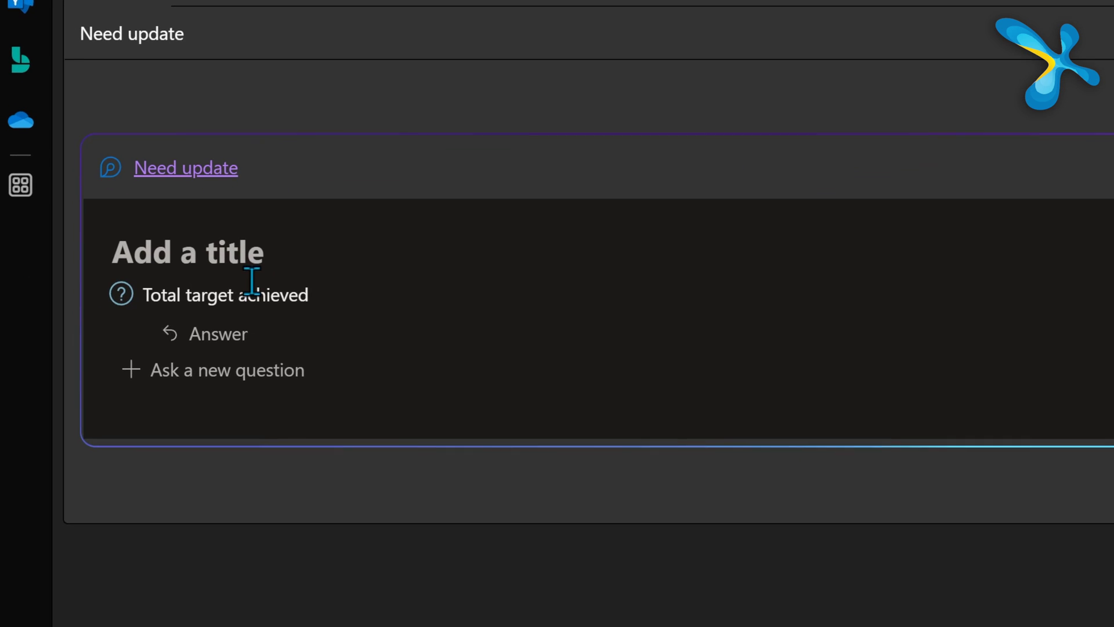
pyautogui.press('Return')
pyautogui.write('How many new customers this month?')
pyautogui.press('Return')
pyautogui.write('How is the next quarter pipeline?')
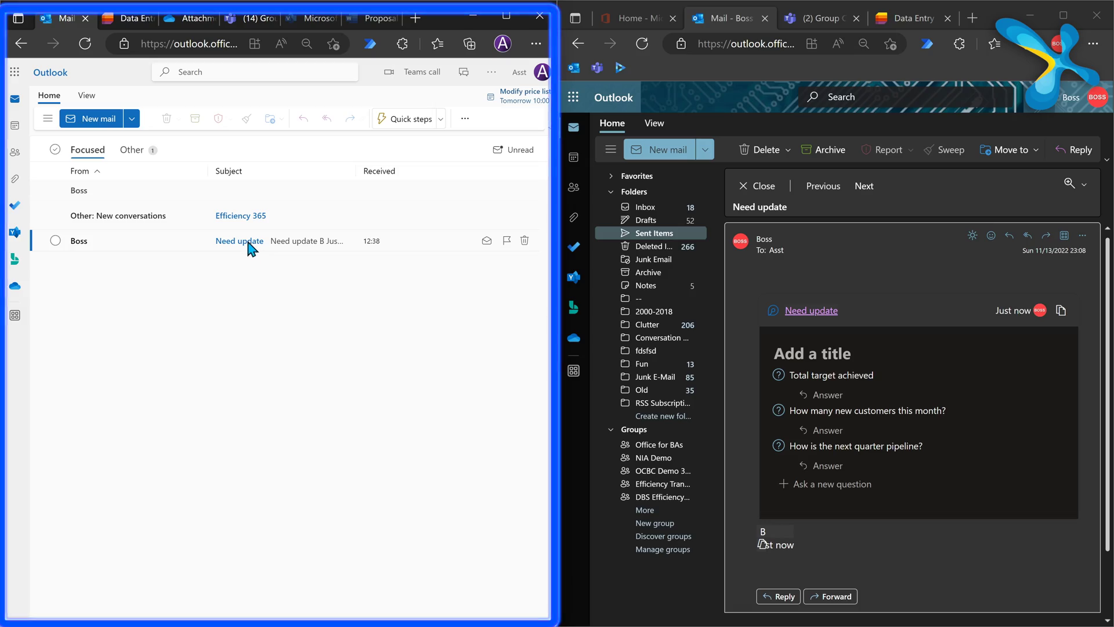
# Step: Open the received Need update email and answer its three questions in order with "10% less", "4 new" and "very healt"
pyautogui.click(249, 243)
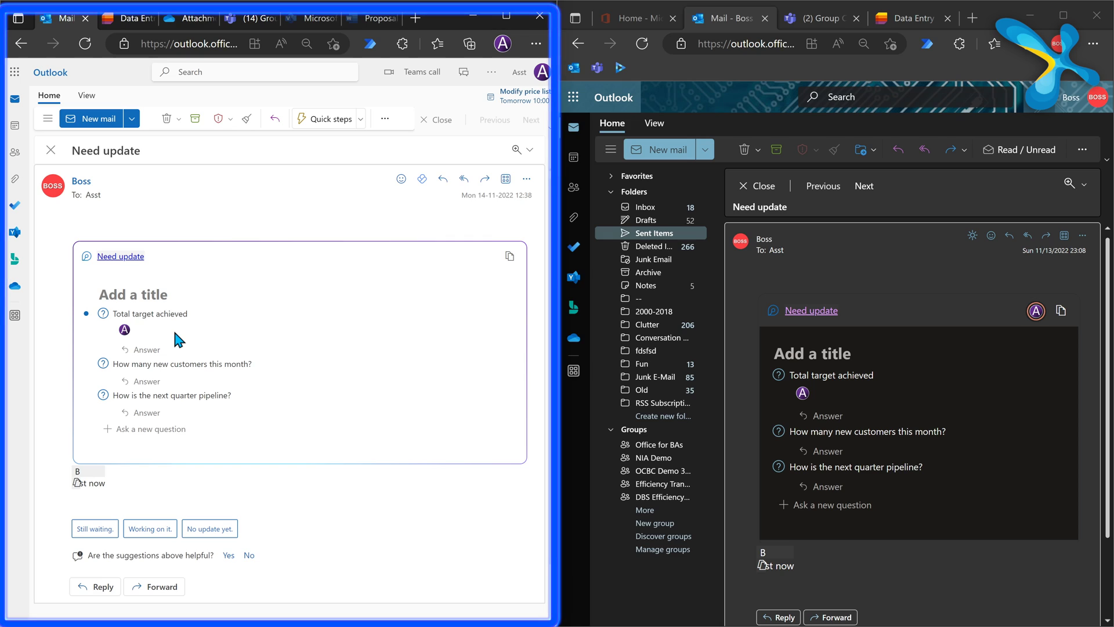
pyautogui.write('10% less')
pyautogui.click(170, 378)
pyautogui.write('4')
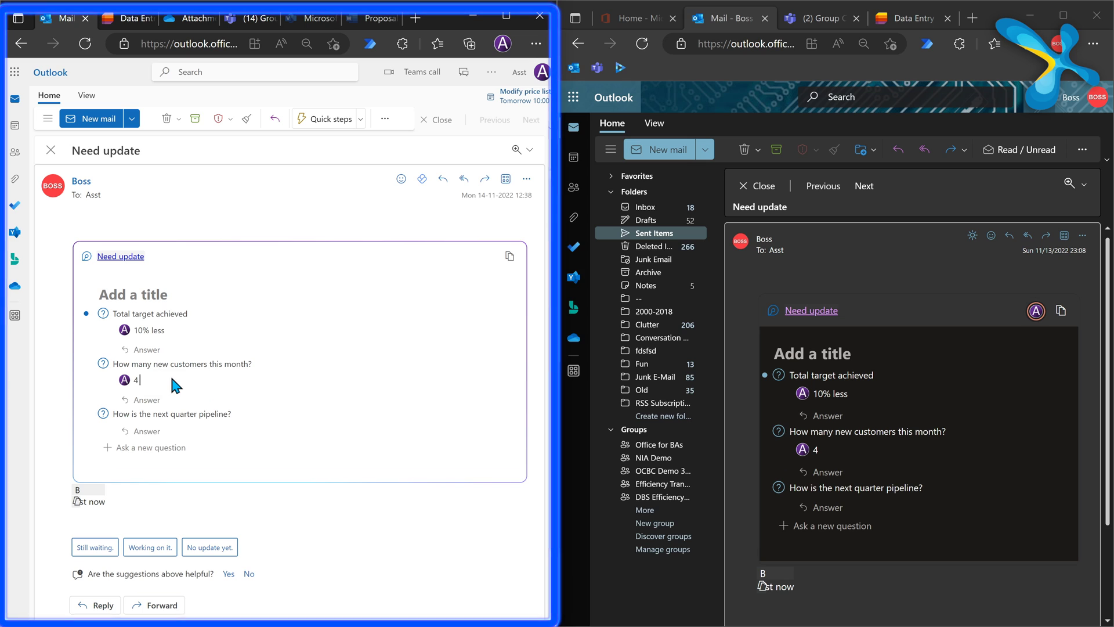
pyautogui.write(' new')
pyautogui.click(137, 431)
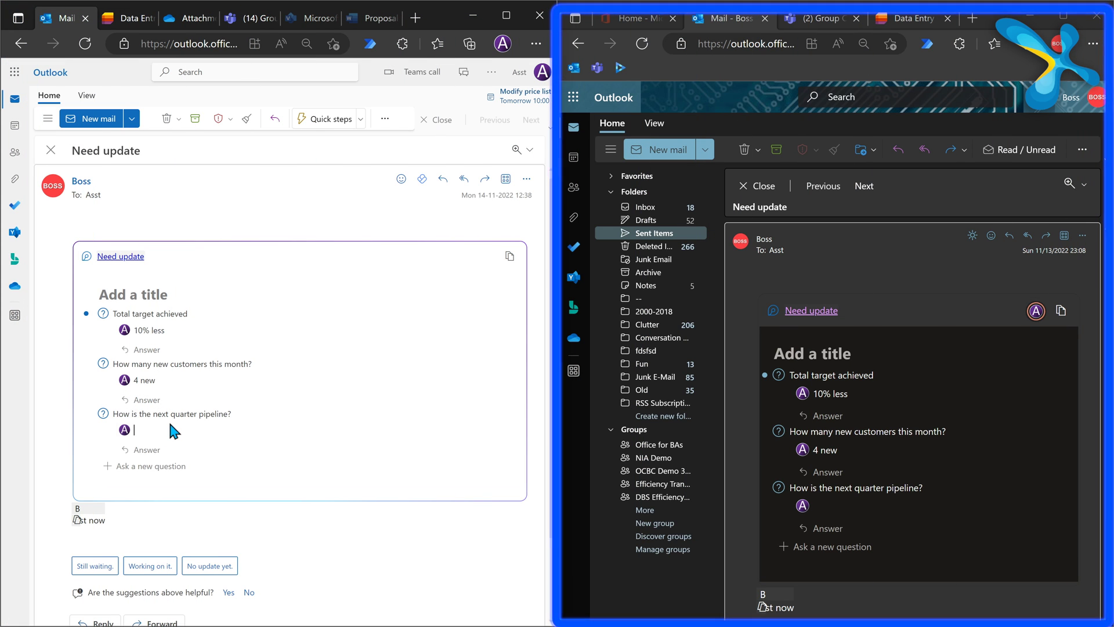
pyautogui.write('very healt')
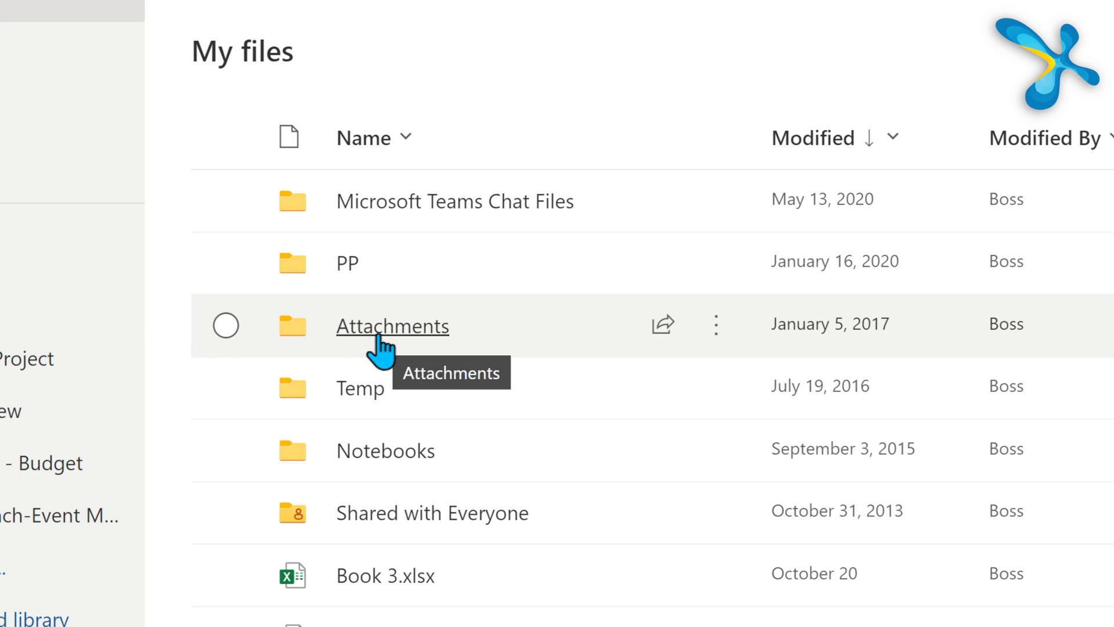
# Step: In OneDrive, open the Attachments folder and view the version history of Need update.fluid
pyautogui.click(378, 336)
pyautogui.moveTo(395, 216)
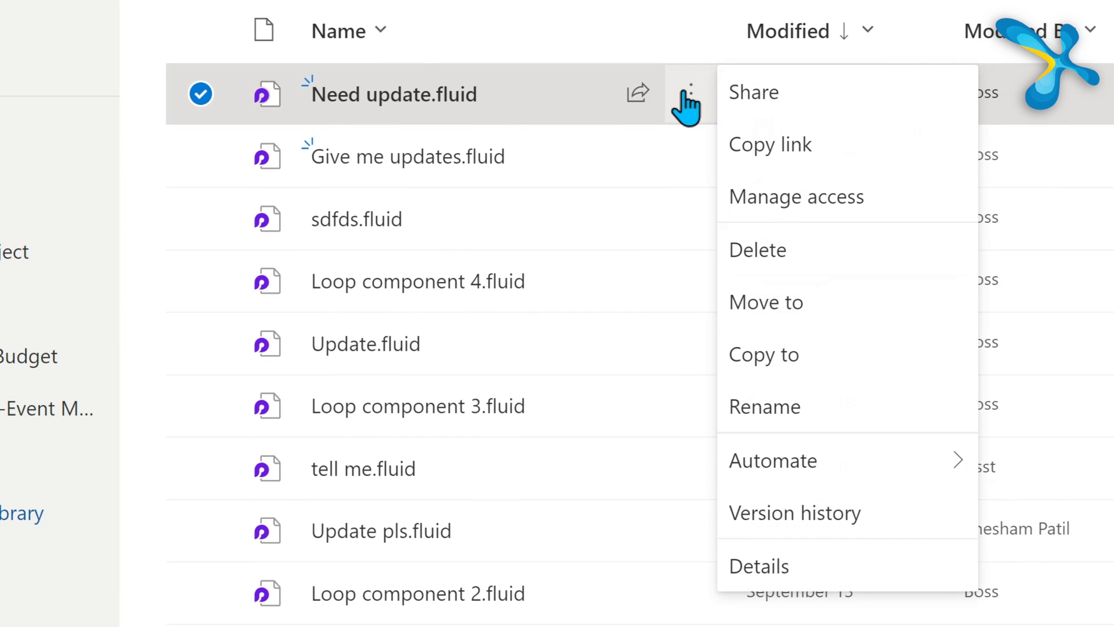
pyautogui.click(834, 514)
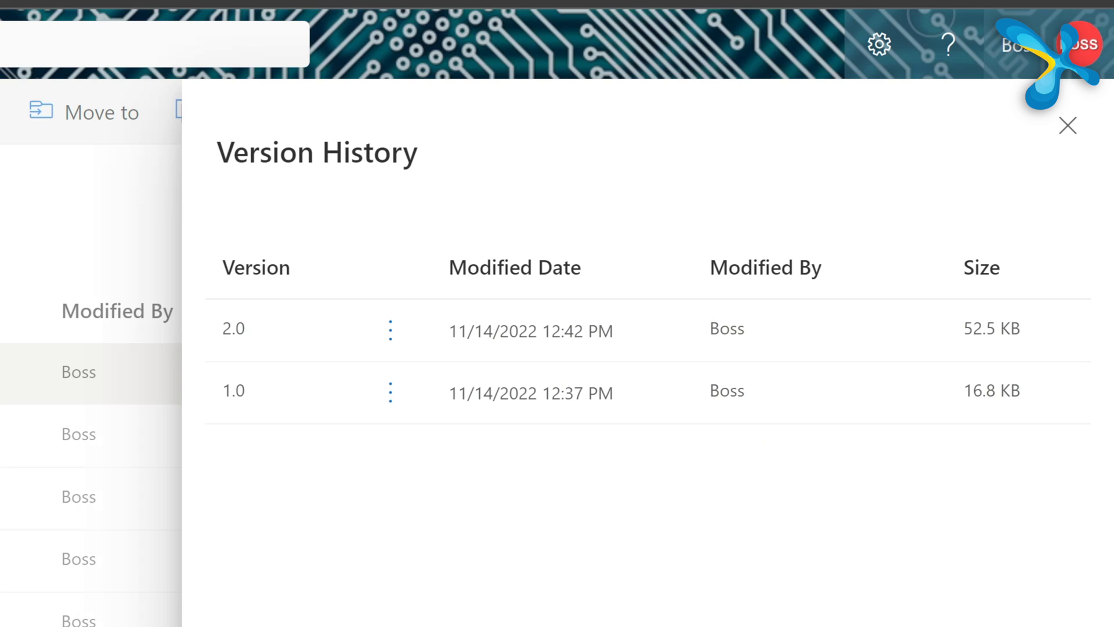